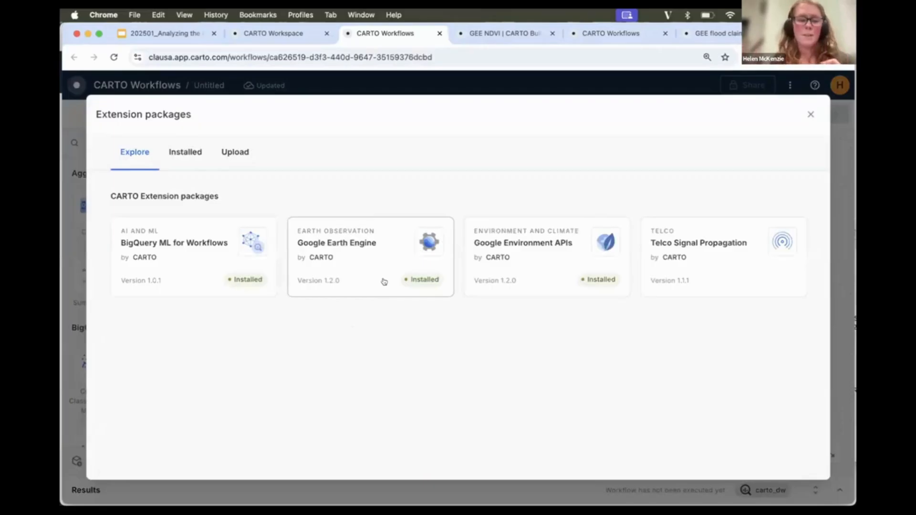
# Open the Google Earth Engine extension package and show it in the components panel.
pyautogui.click(359, 261)
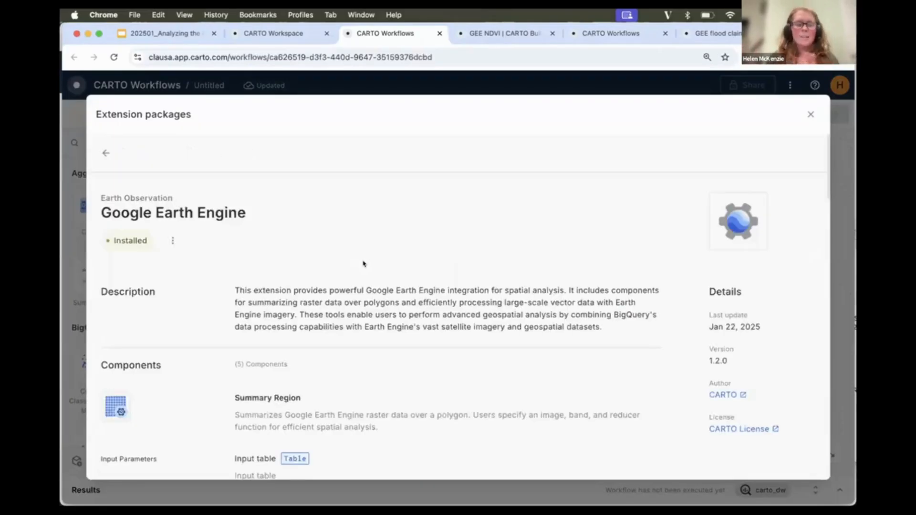
pyautogui.scroll(-6, 344, 362)
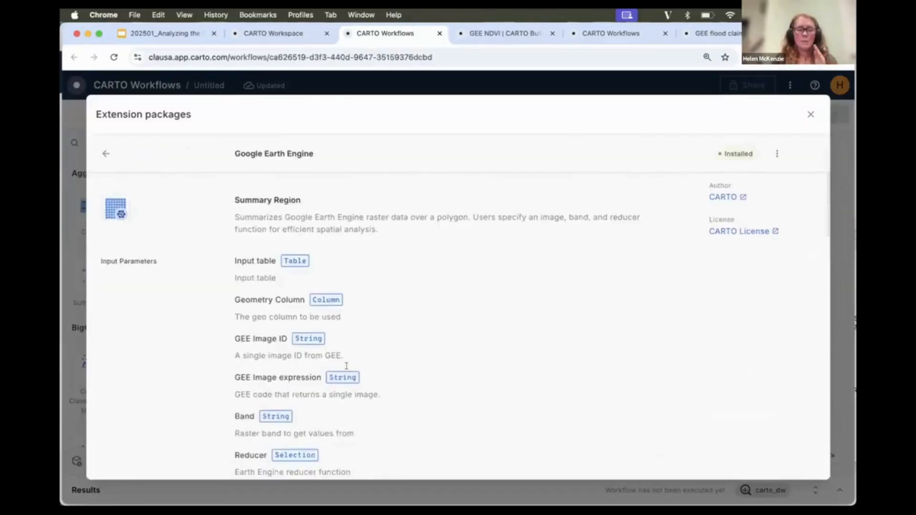
pyautogui.scroll(5, 345, 369)
pyautogui.scroll(1, 345, 368)
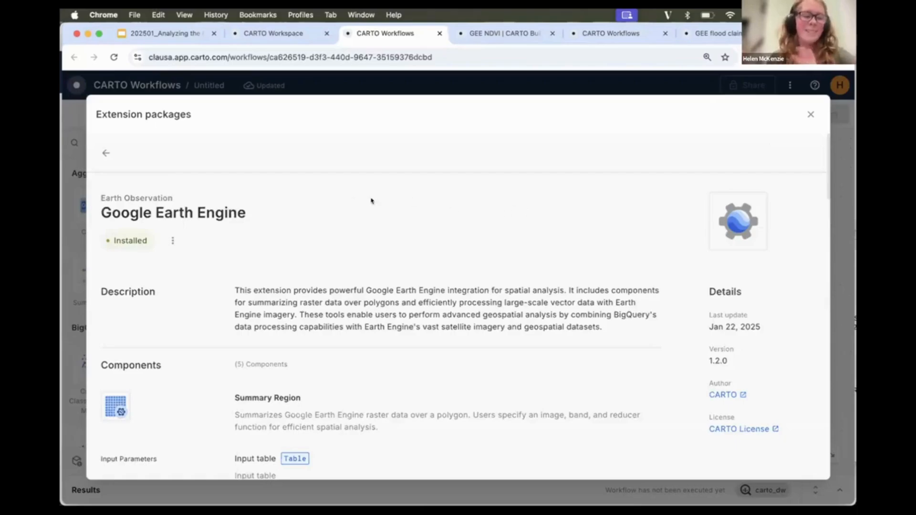
pyautogui.click(169, 240)
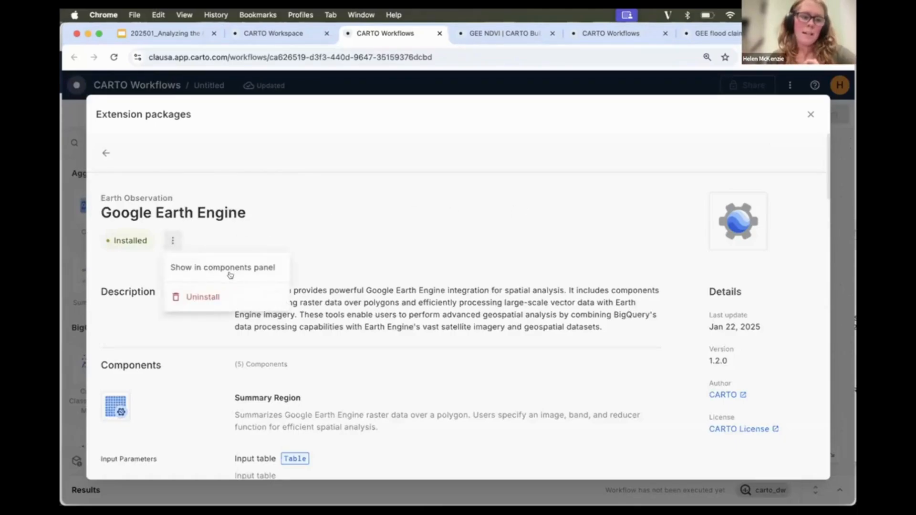
pyautogui.click(252, 271)
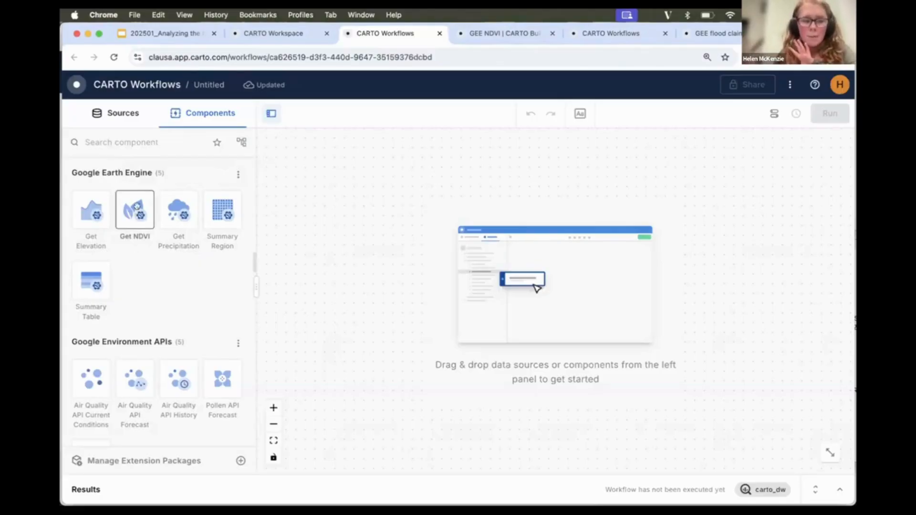
# Add a Get NDVI component to the workflow canvas.
pyautogui.moveTo(137, 206); pyautogui.dragTo(487, 263)
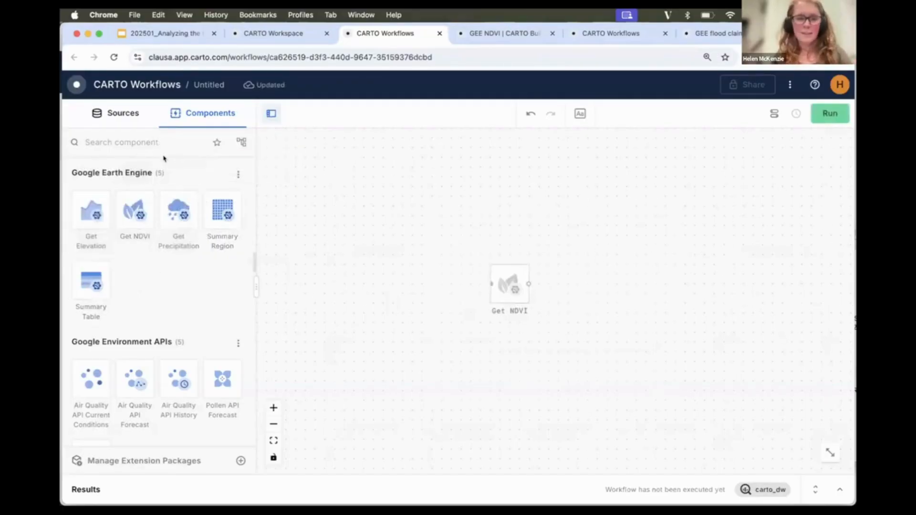
pyautogui.click(509, 289)
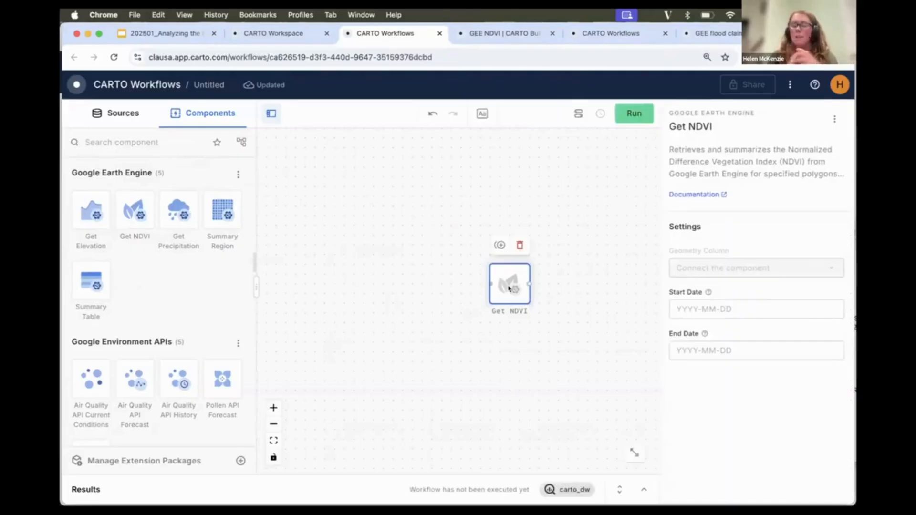
pyautogui.scroll(3, 516, 323)
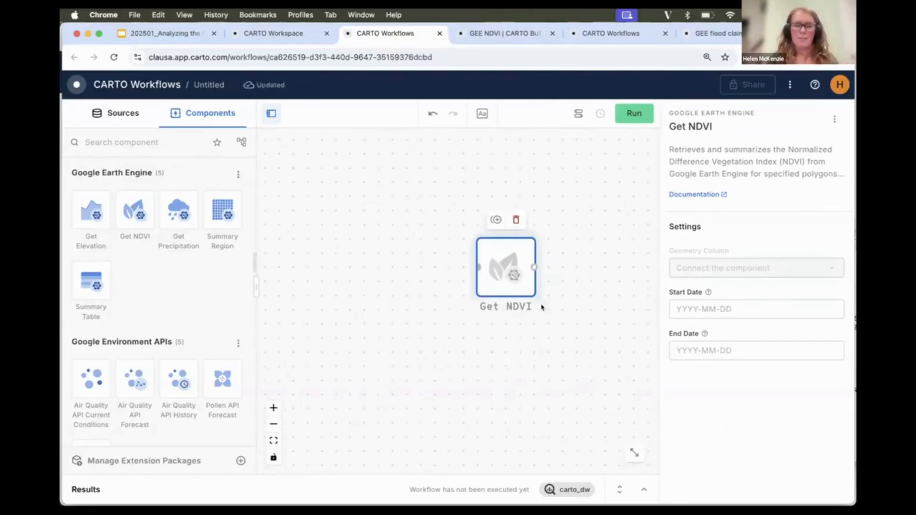
pyautogui.click(477, 340)
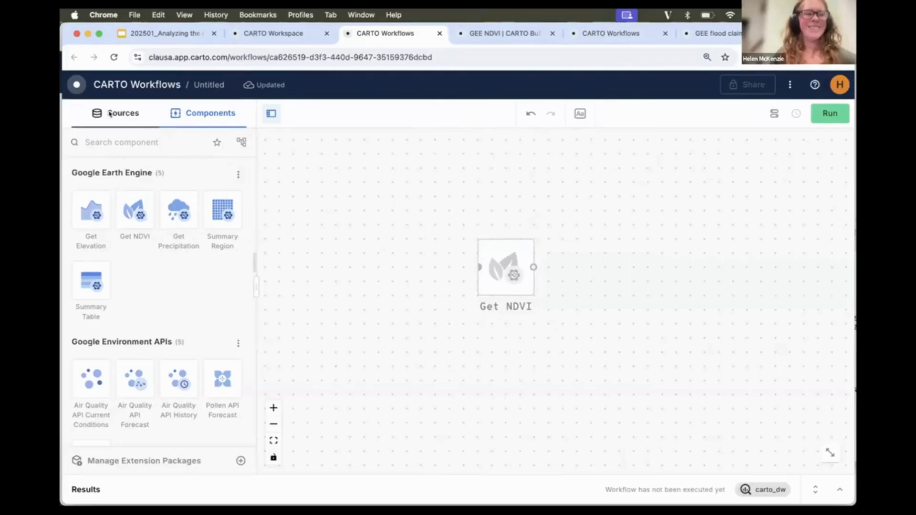
# Find the usa_counties table in the demo data tables and add it to the canvas.
pyautogui.click(127, 118)
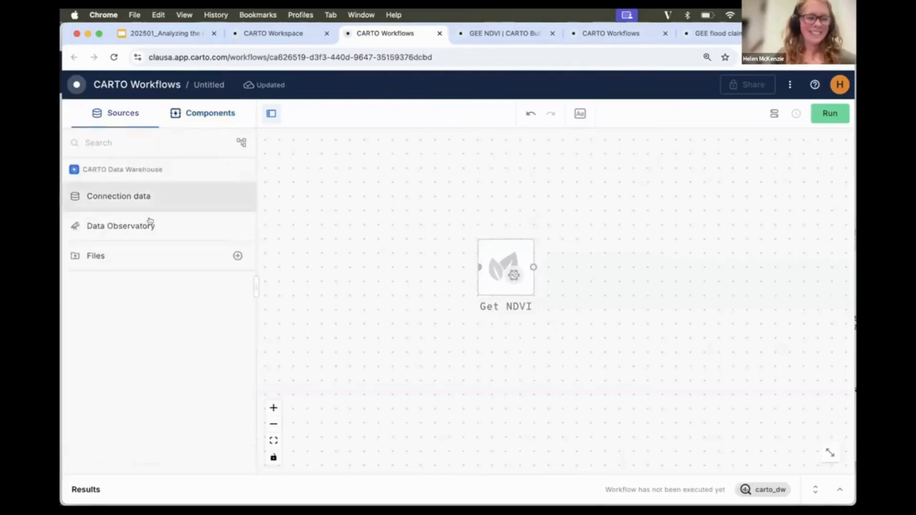
pyautogui.click(159, 193)
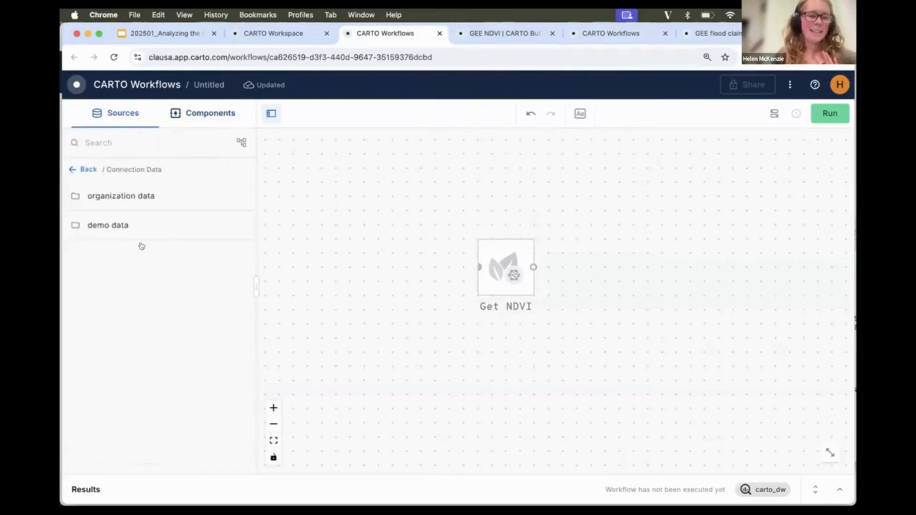
pyautogui.click(142, 221)
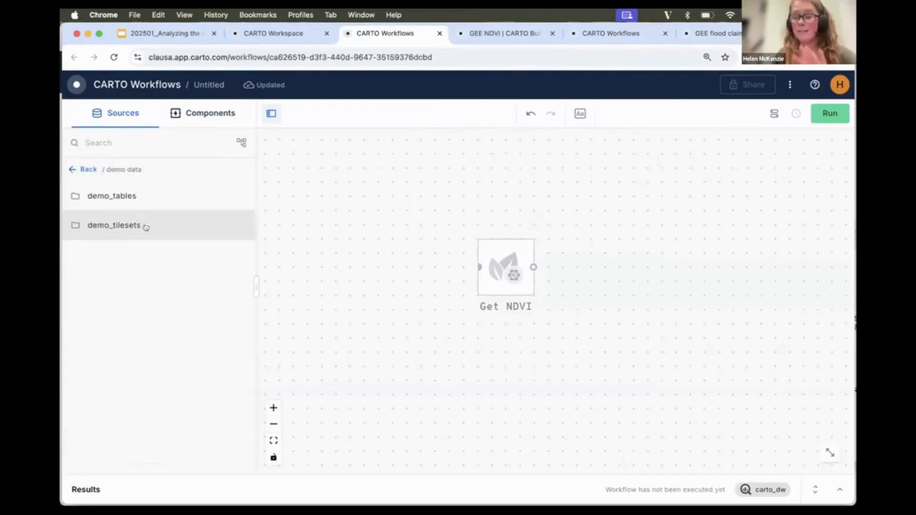
pyautogui.click(156, 199)
pyautogui.click(125, 143)
pyautogui.write('counti')
pyautogui.click(150, 185)
pyautogui.moveTo(133, 223); pyautogui.dragTo(344, 318)
pyautogui.moveTo(423, 360); pyautogui.dragTo(391, 327)
pyautogui.scroll(-4, 417, 388)
pyautogui.moveTo(438, 267); pyautogui.dragTo(512, 233)
pyautogui.scroll(1, 358, 310)
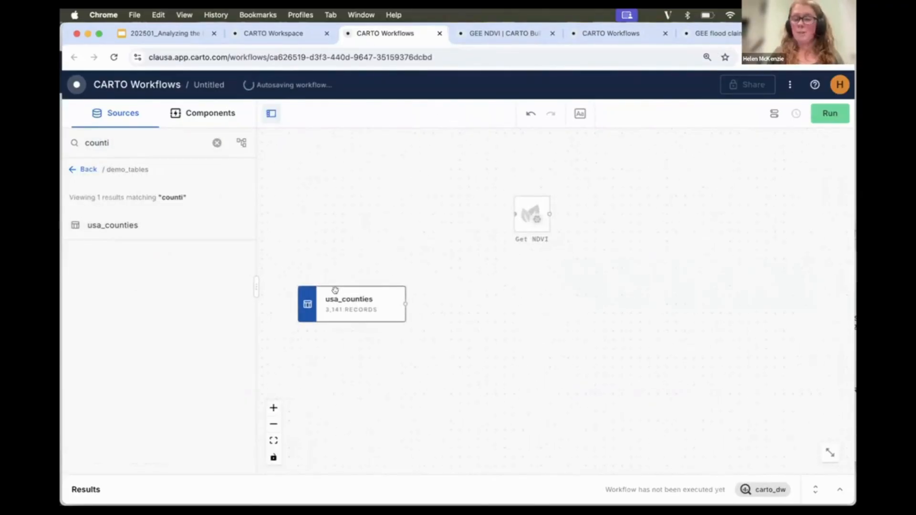
# Search the components for a filter and add a Simple Filter connected to usa_counties.
pyautogui.click(202, 122)
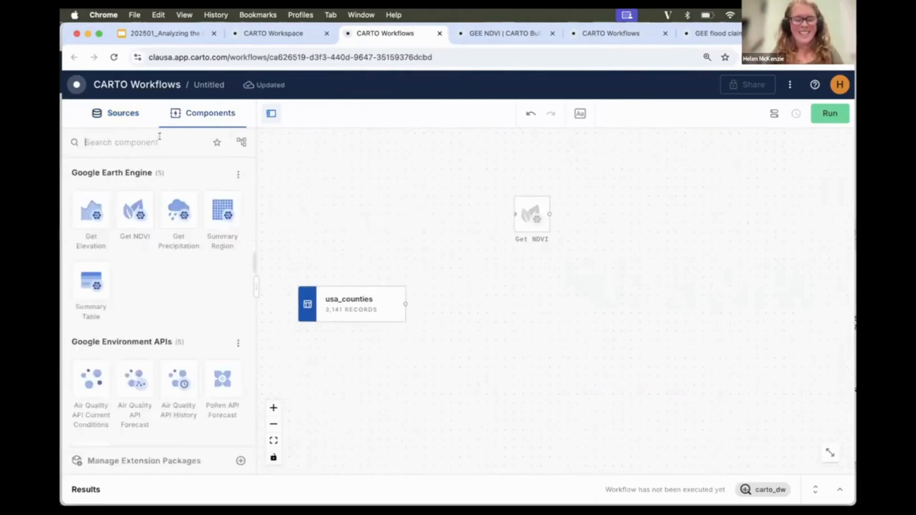
pyautogui.write('filt')
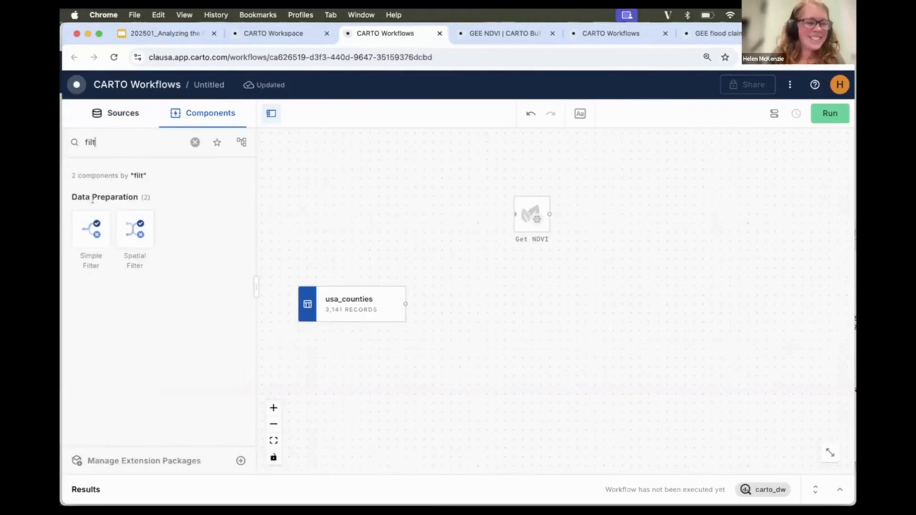
pyautogui.moveTo(90, 229); pyautogui.dragTo(468, 302)
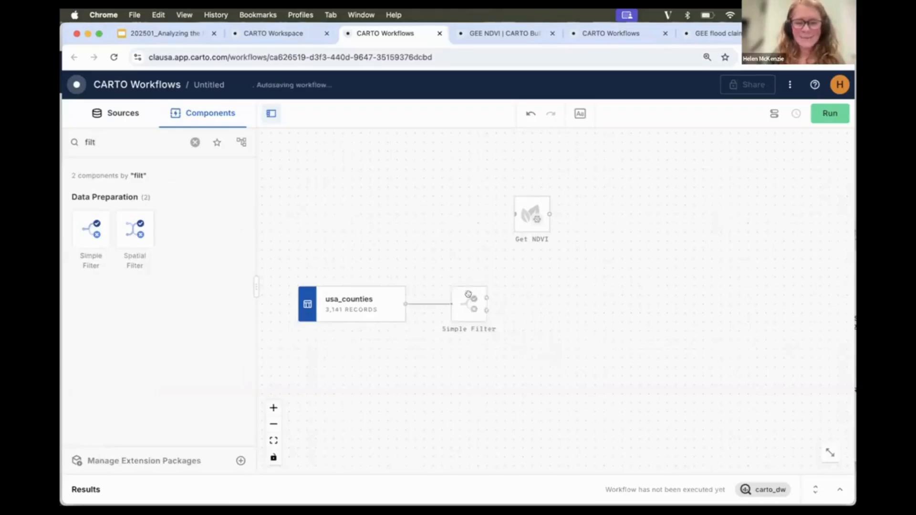
pyautogui.click(470, 305)
pyautogui.moveTo(507, 358); pyautogui.dragTo(427, 350)
# Set the Simple Filter to keep rows where state_name is equal to New Hampshire.
pyautogui.click(720, 273)
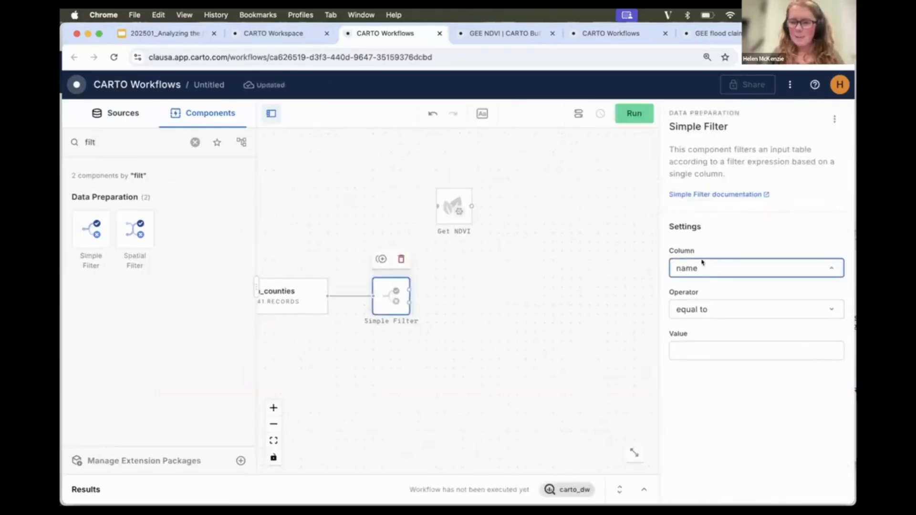
pyautogui.click(685, 311)
pyautogui.click(684, 348)
pyautogui.write('New')
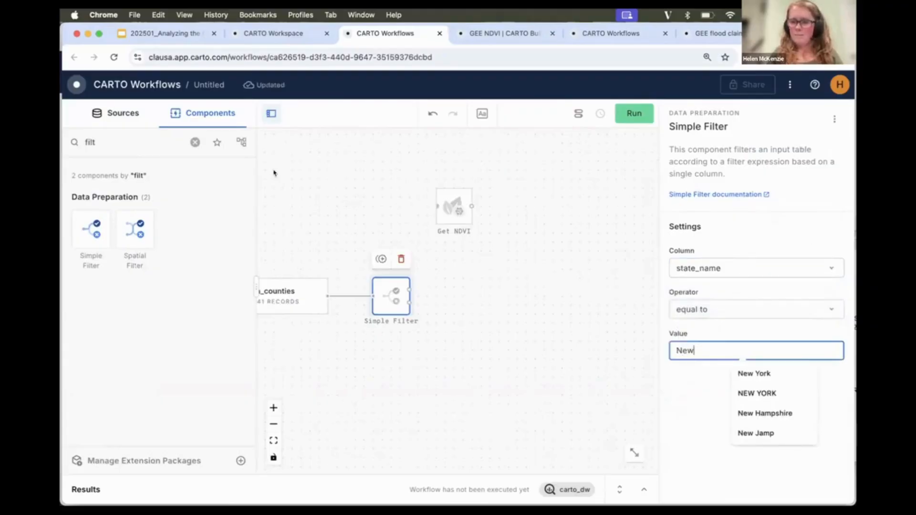
pyautogui.press('Down')
pyautogui.press('Down')
pyautogui.press('Down')
pyautogui.press('Return')
# Run the workflow.
pyautogui.moveTo(462, 261); pyautogui.dragTo(630, 245)
pyautogui.click(641, 115)
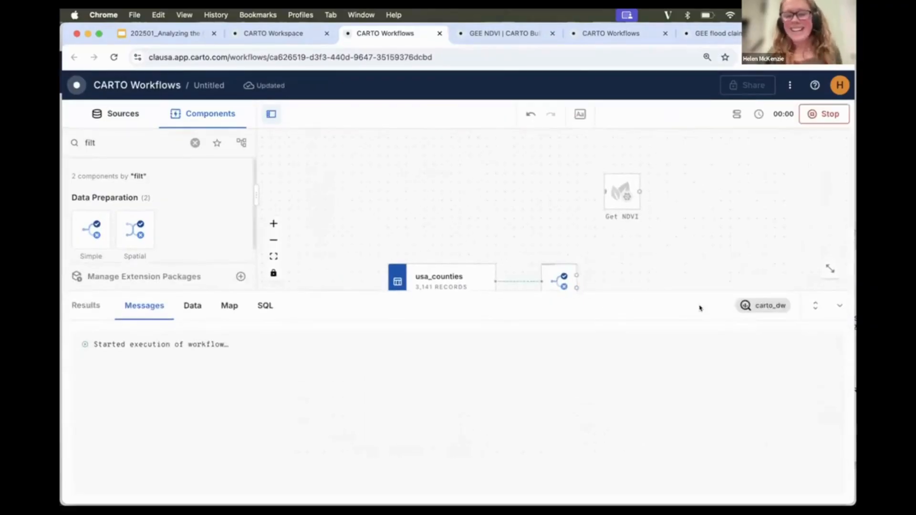
pyautogui.click(838, 308)
pyautogui.scroll(2, 498, 333)
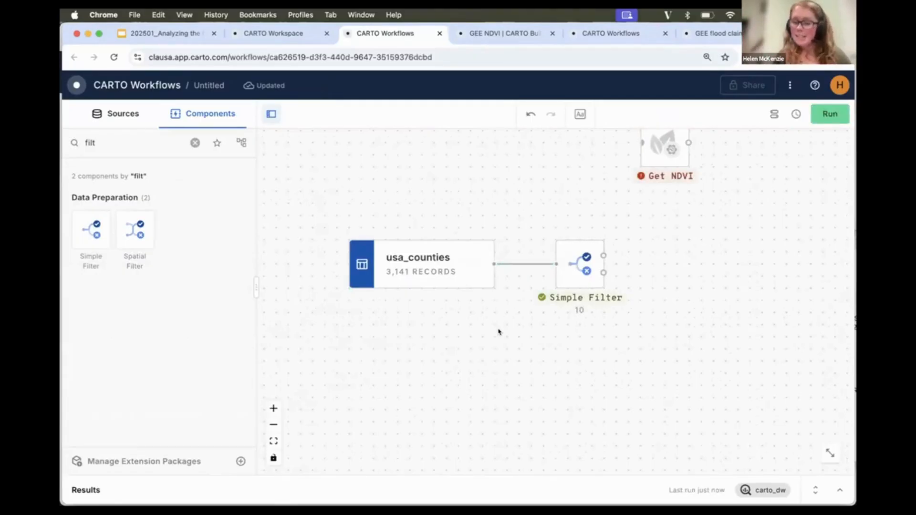
# Preview the Simple Filter's output on the results map.
pyautogui.click(562, 275)
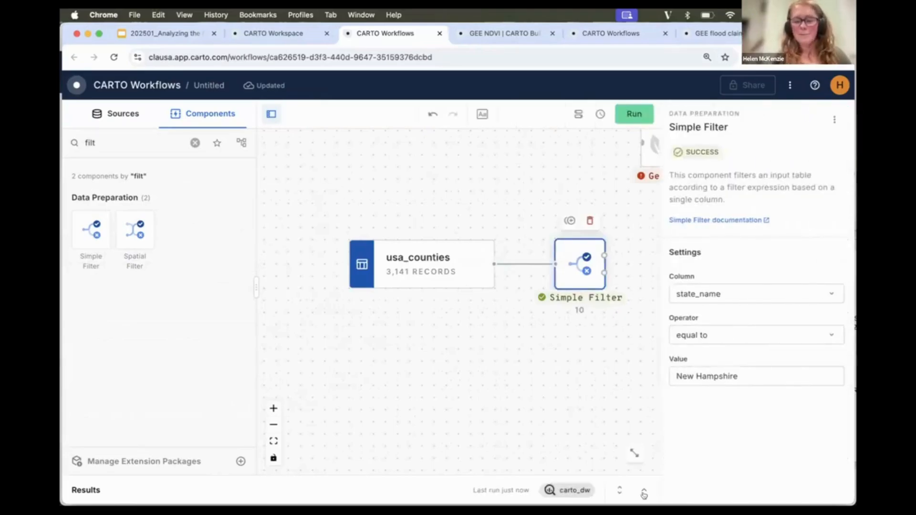
pyautogui.click(644, 490)
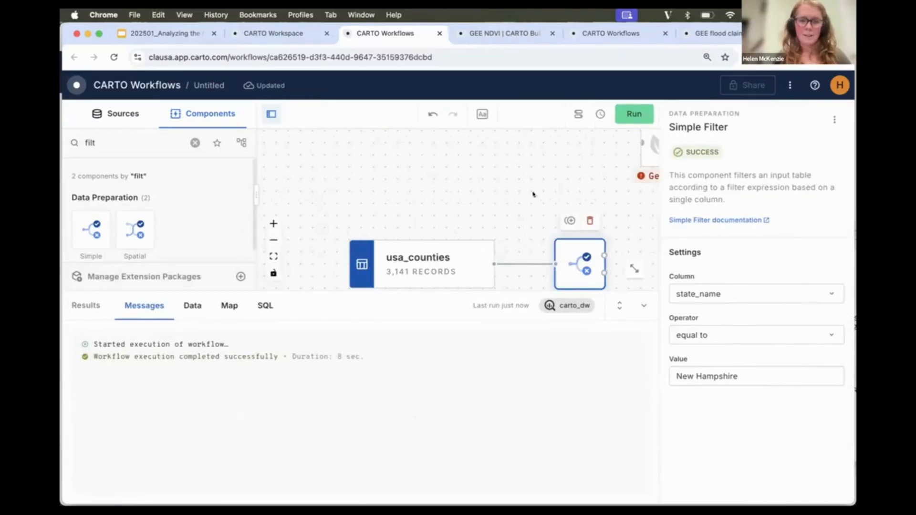
pyautogui.click(230, 310)
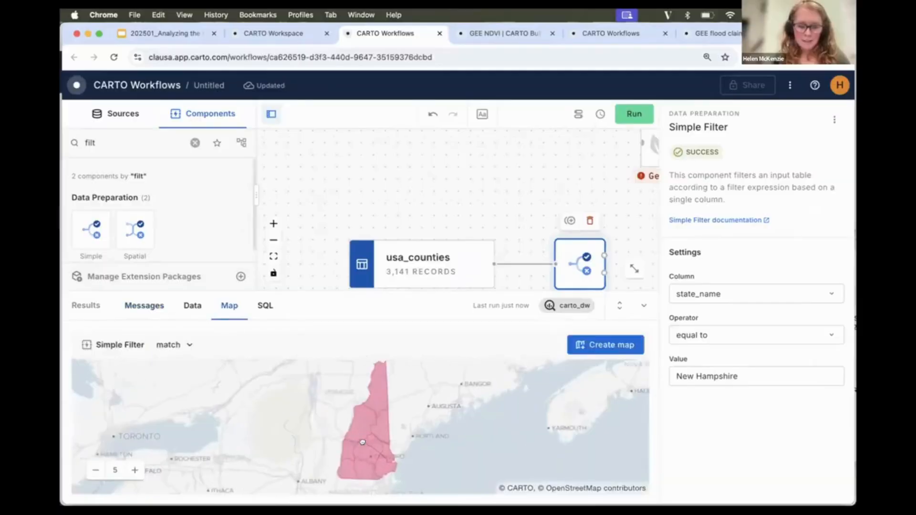
pyautogui.moveTo(362, 442); pyautogui.dragTo(361, 454)
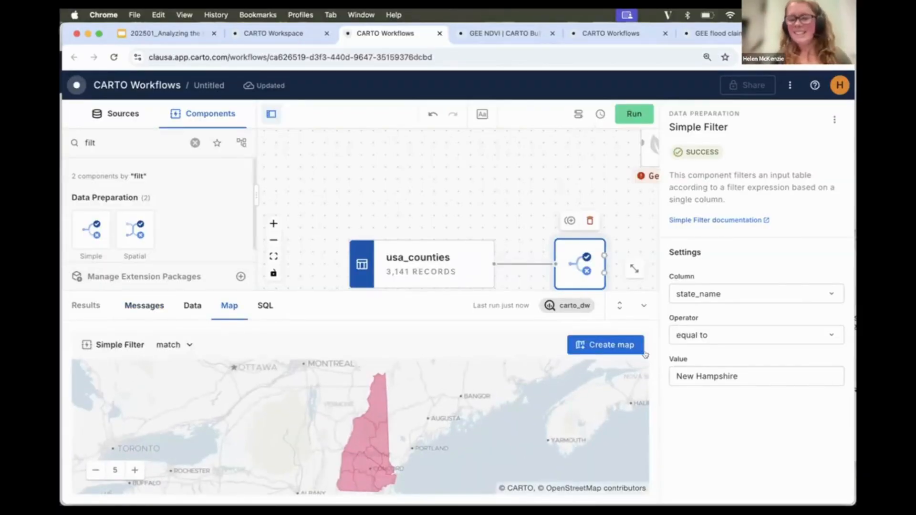
pyautogui.click(644, 305)
# Move Get NDVI next to the Simple Filter and connect the filter's output to it.
pyautogui.moveTo(558, 198); pyautogui.dragTo(457, 199)
pyautogui.scroll(-1, 527, 236)
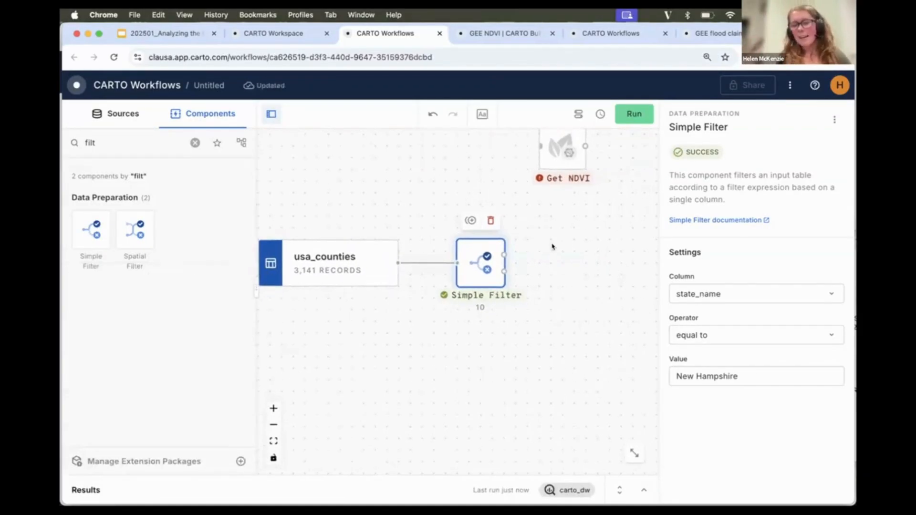
pyautogui.moveTo(553, 143); pyautogui.dragTo(604, 273)
pyautogui.moveTo(573, 205); pyautogui.dragTo(538, 205)
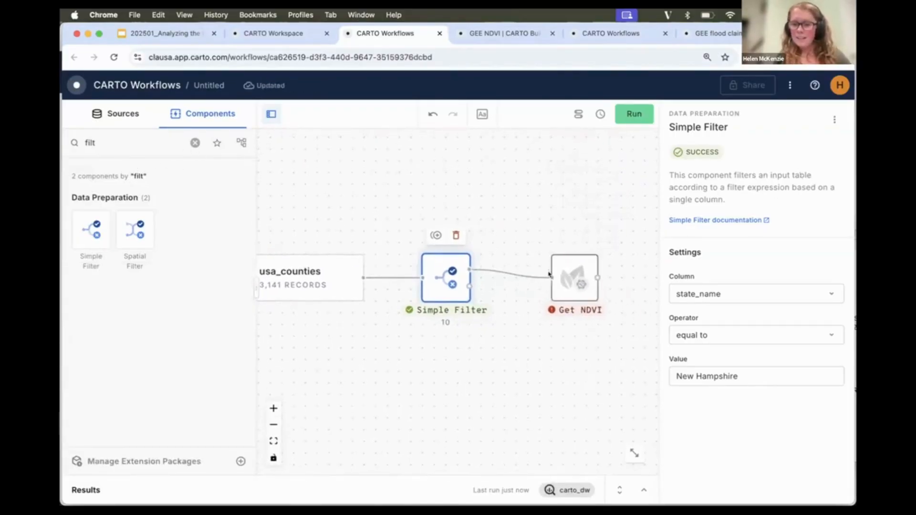
# Set Get NDVI's start date to 2024-01-01 and end date to 2024-01-31, then run the workflow.
pyautogui.click(576, 275)
pyautogui.click(737, 346)
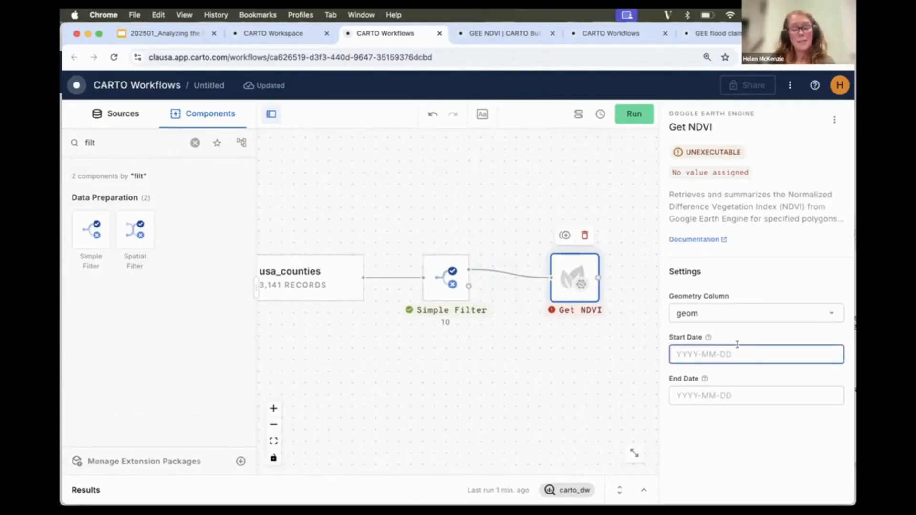
pyautogui.click(745, 354)
pyautogui.click(756, 374)
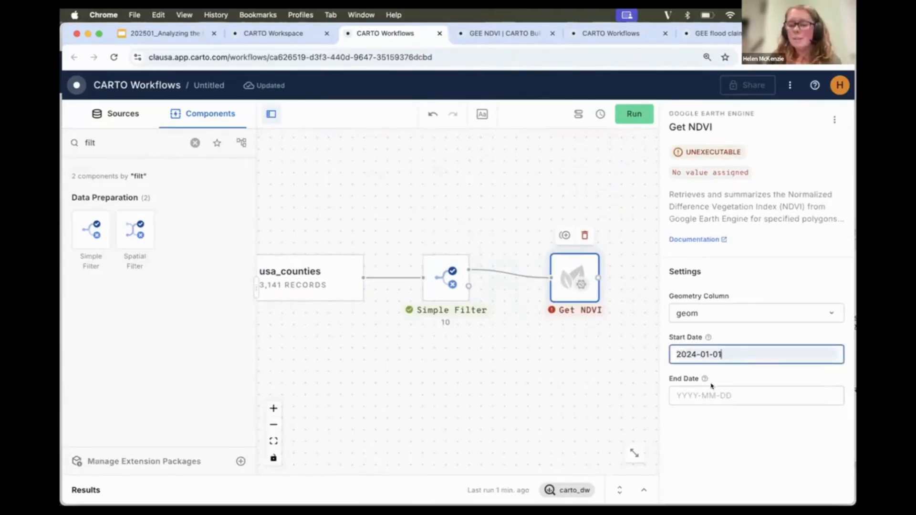
pyautogui.click(707, 389)
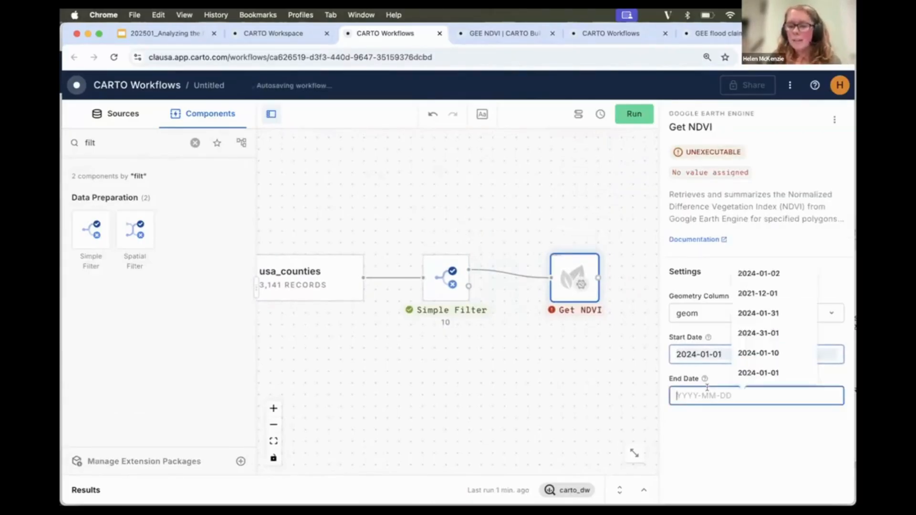
pyautogui.click(773, 313)
pyautogui.click(746, 435)
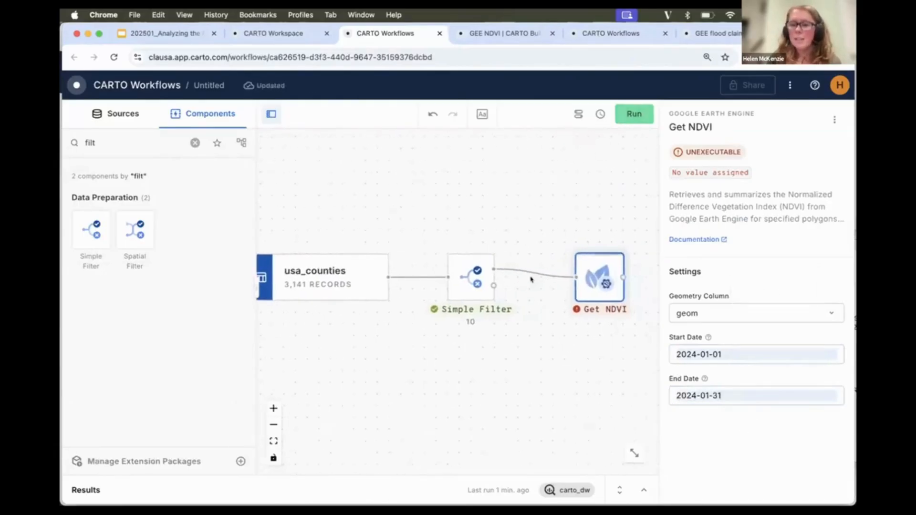
pyautogui.click(632, 115)
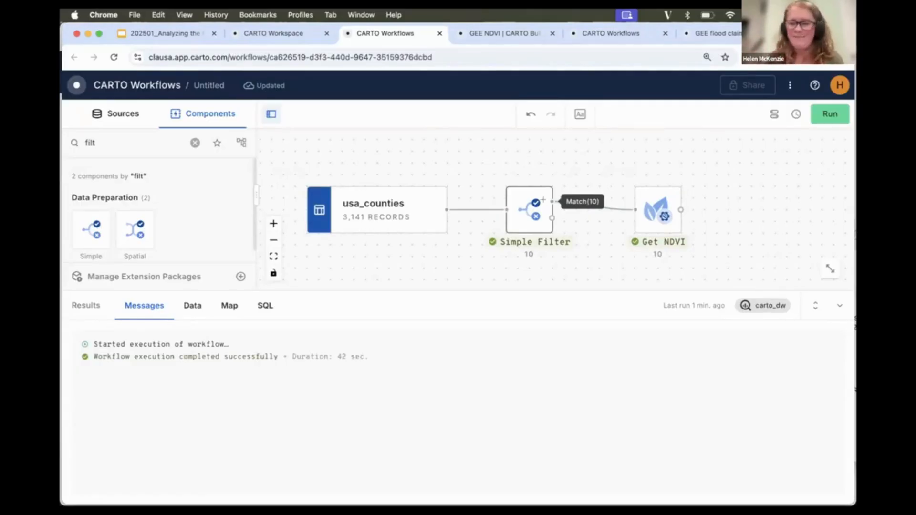
# Inspect the Get NDVI output data table, scrolling across to the ee_ndvi column.
pyautogui.click(641, 209)
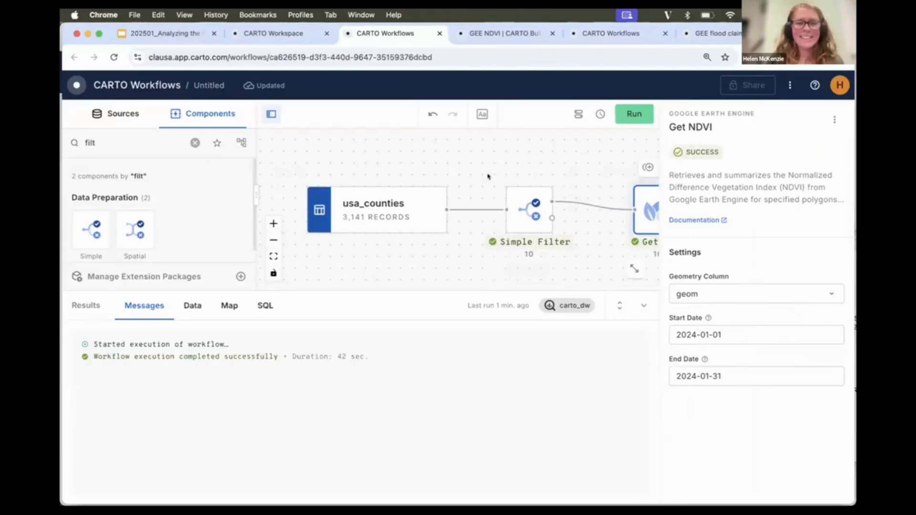
pyautogui.click(196, 306)
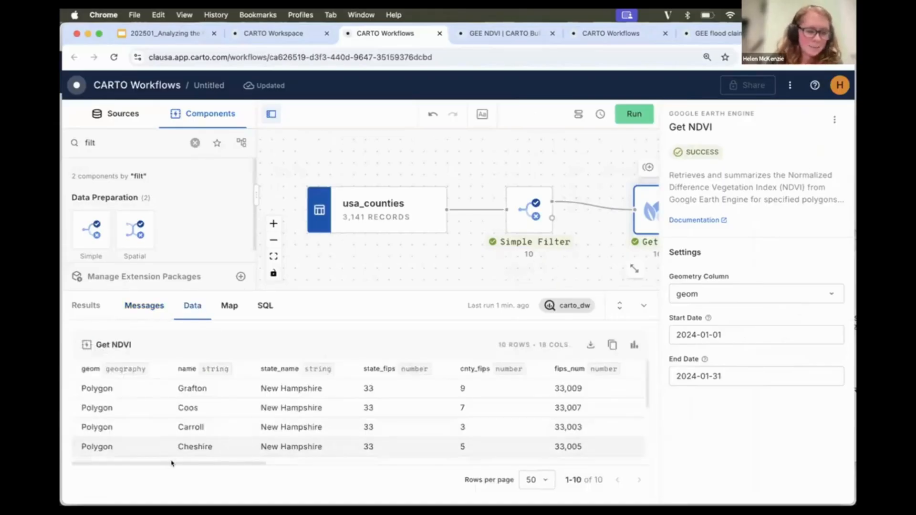
pyautogui.moveTo(233, 463); pyautogui.dragTo(598, 464)
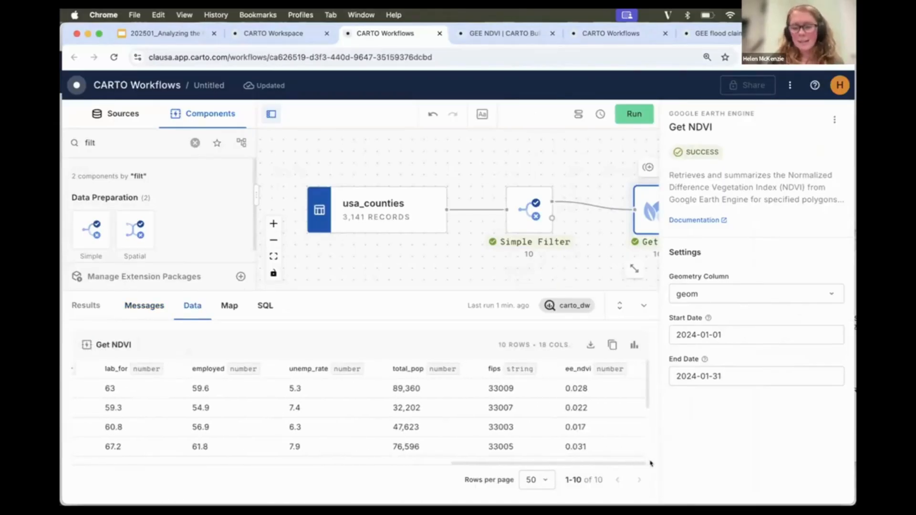
pyautogui.doubleClick(578, 369)
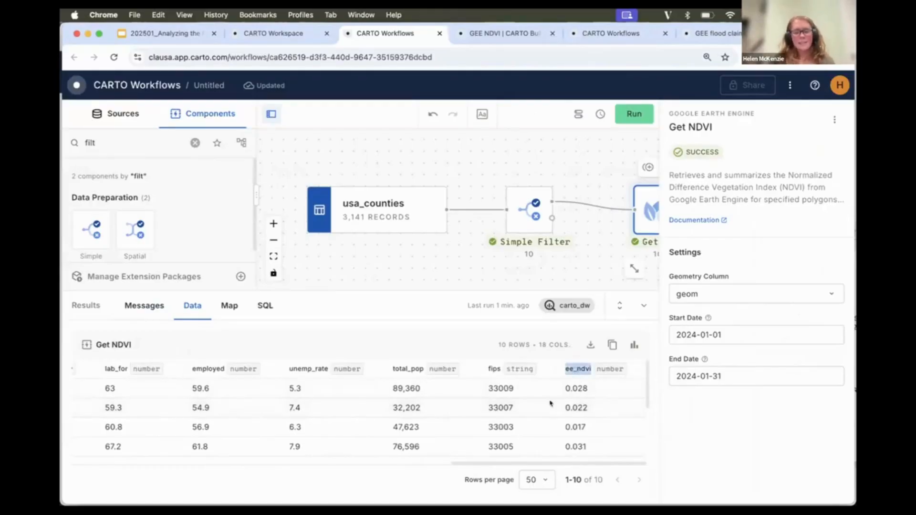
# Open the Get NDVI output as a new map in CARTO Builder.
pyautogui.click(578, 403)
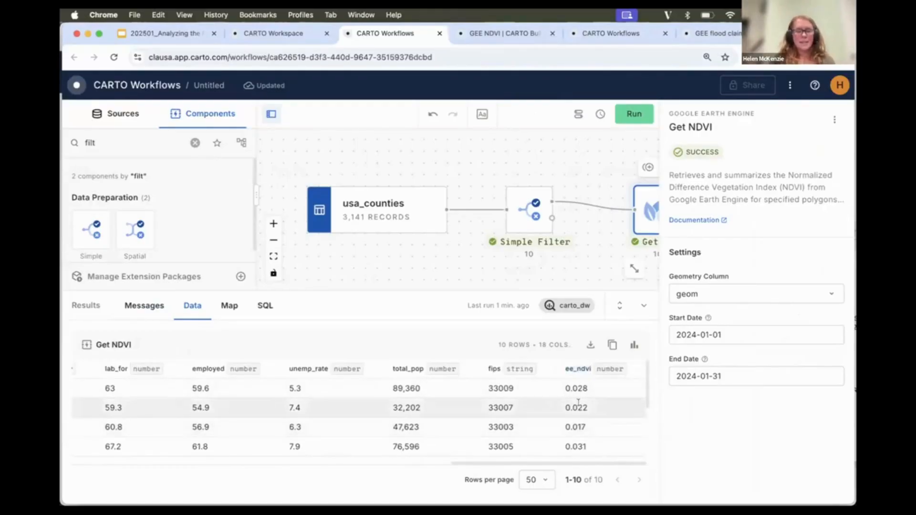
pyautogui.scroll(-3, 578, 403)
pyautogui.scroll(3, 579, 403)
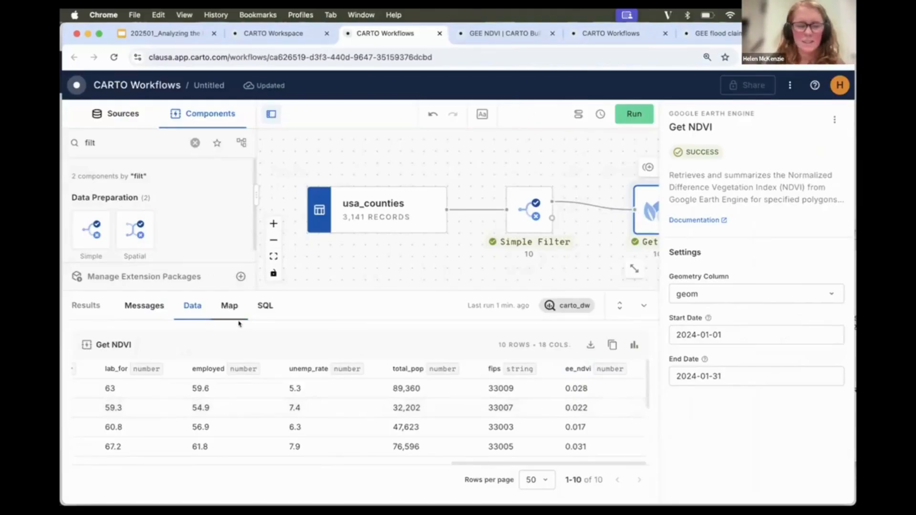
pyautogui.click(231, 306)
pyautogui.click(607, 345)
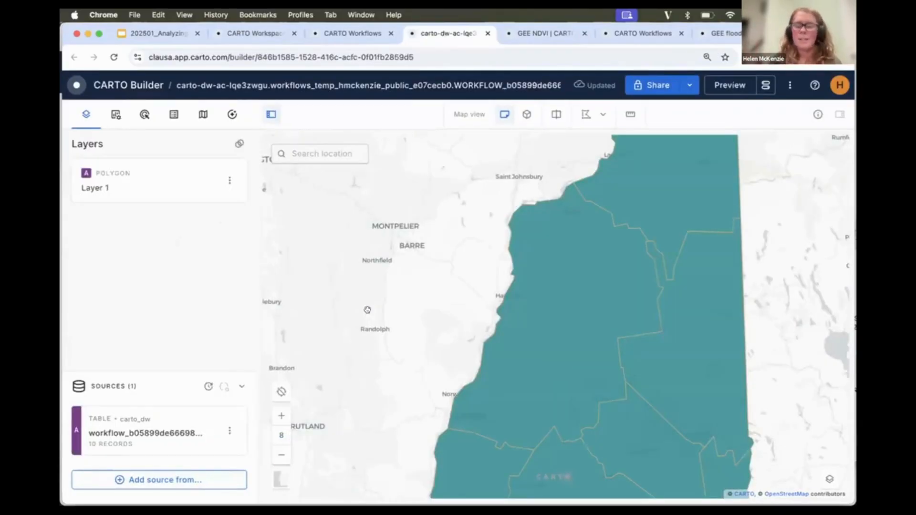
# Open the county layer's settings and set its stroke colour to white.
pyautogui.scroll(-3, 377, 303)
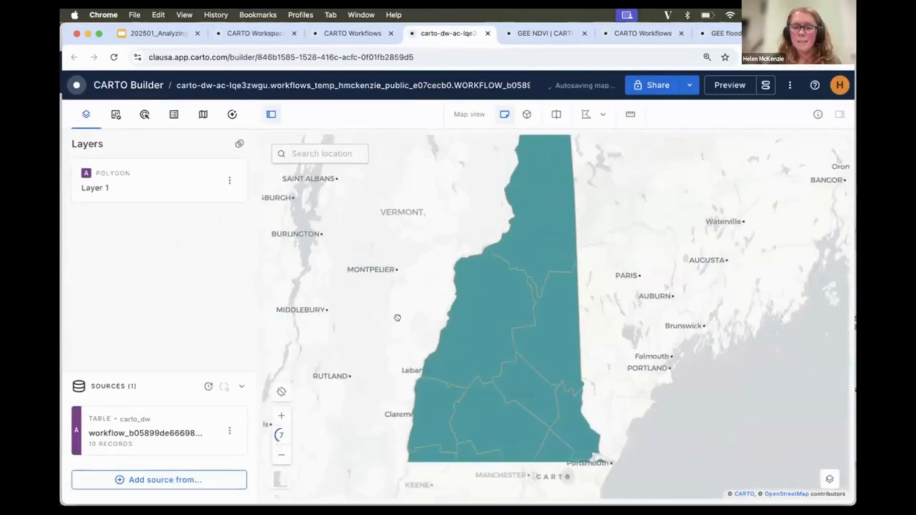
pyautogui.scroll(-2, 395, 338)
pyautogui.moveTo(397, 334); pyautogui.dragTo(416, 327)
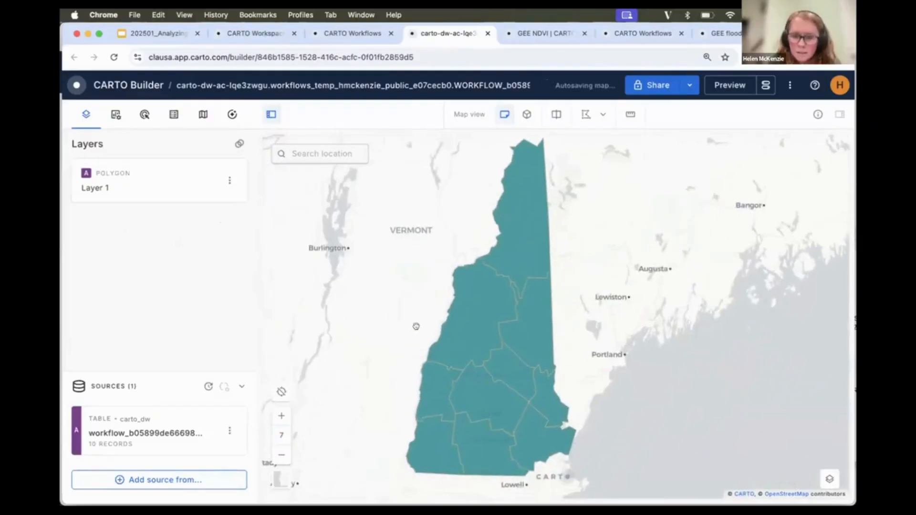
pyautogui.click(159, 169)
pyautogui.scroll(-2, 154, 368)
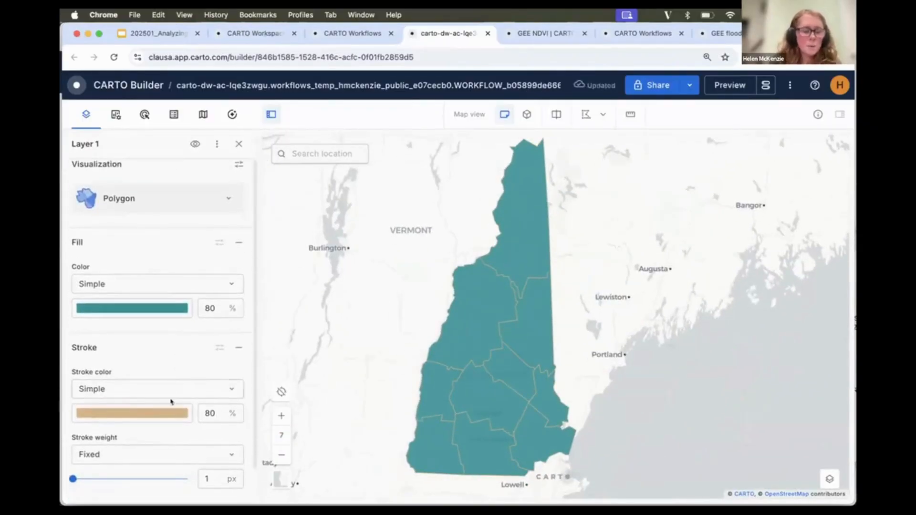
pyautogui.click(166, 411)
pyautogui.moveTo(96, 242); pyautogui.dragTo(65, 207)
pyautogui.click(65, 215)
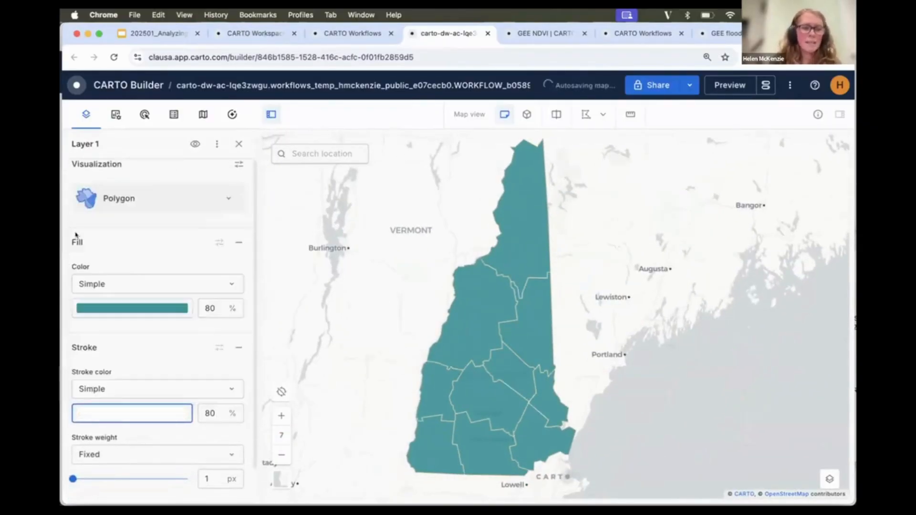
# Colour the layer's fill by ee_ndvi and apply a green sequential palette.
pyautogui.click(152, 282)
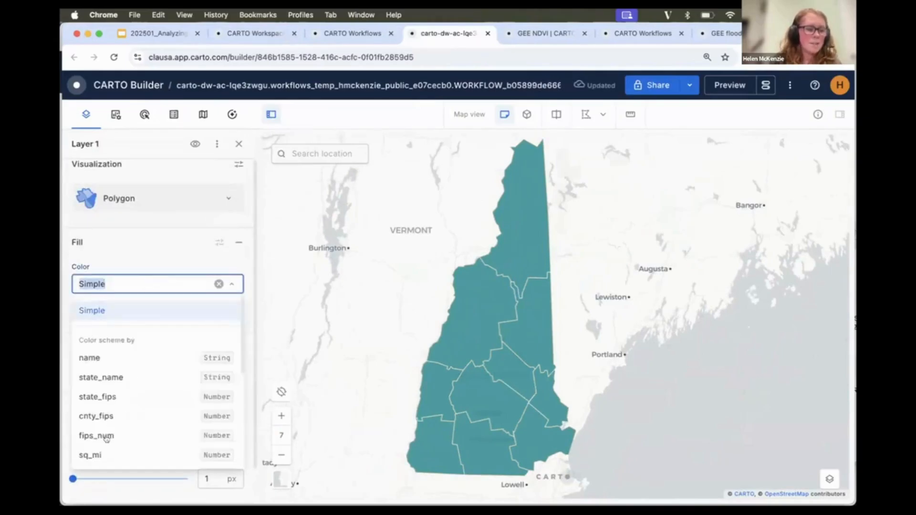
pyautogui.scroll(-5, 138, 401)
pyautogui.click(113, 454)
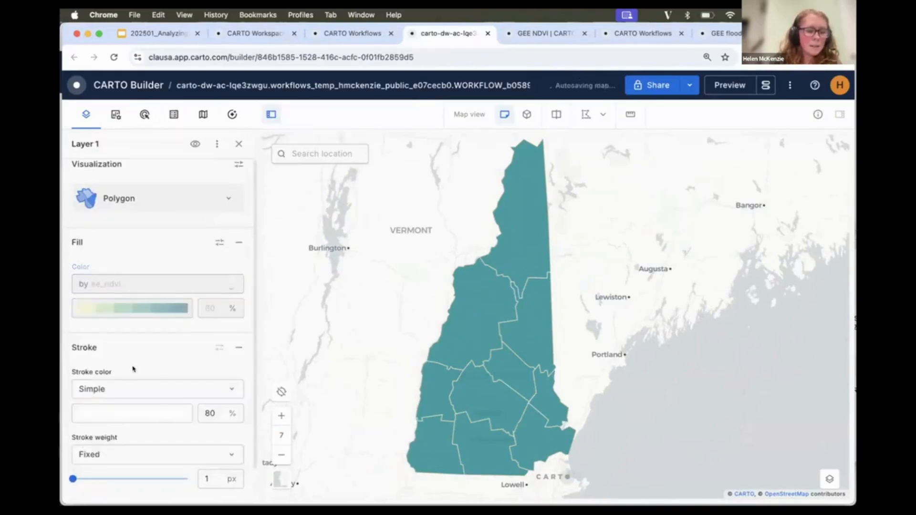
pyautogui.click(155, 309)
pyautogui.scroll(-10, 166, 423)
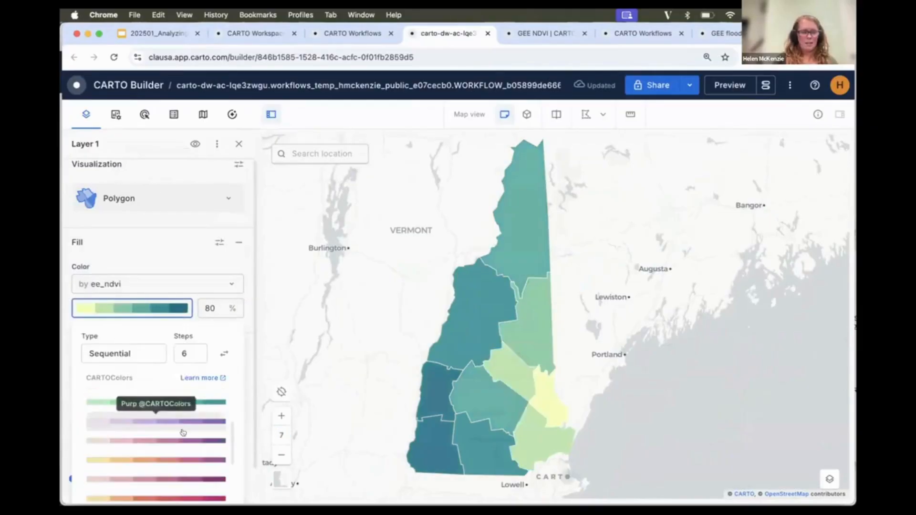
pyautogui.click(156, 471)
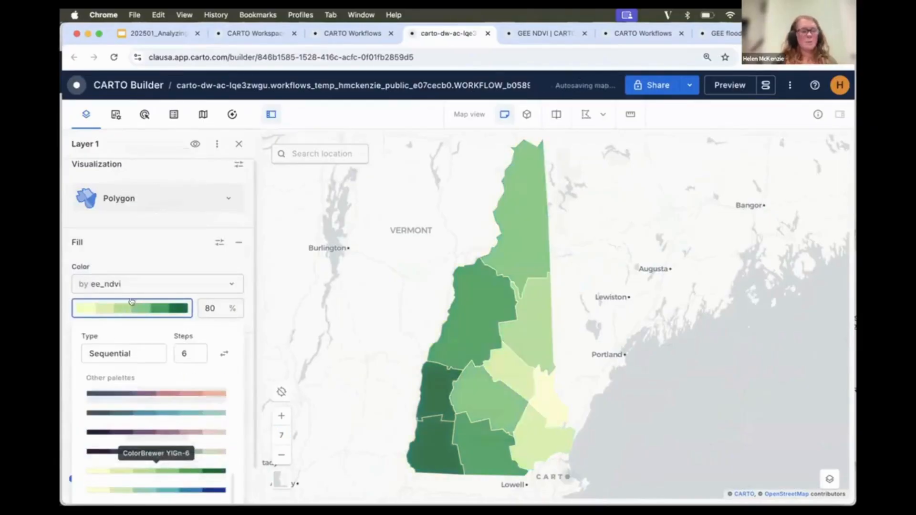
pyautogui.click(65, 348)
# Enable click pop-ups for Layer 1 in the Light with highlighted 1st value style, showing the ee_ndvi field.
pyautogui.click(144, 114)
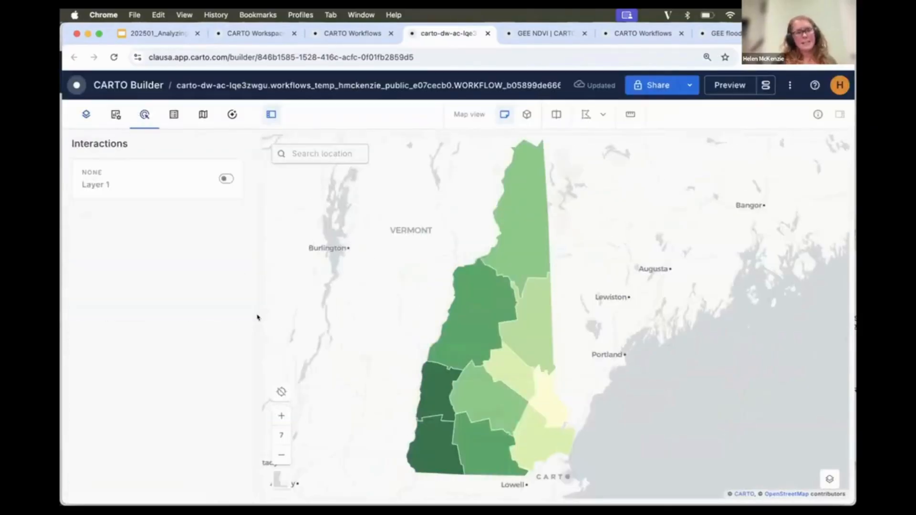
pyautogui.click(225, 179)
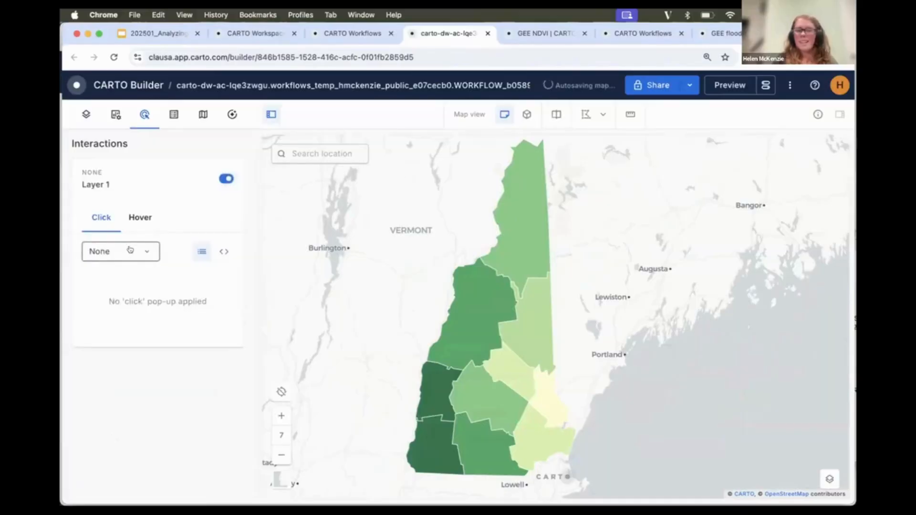
pyautogui.click(133, 251)
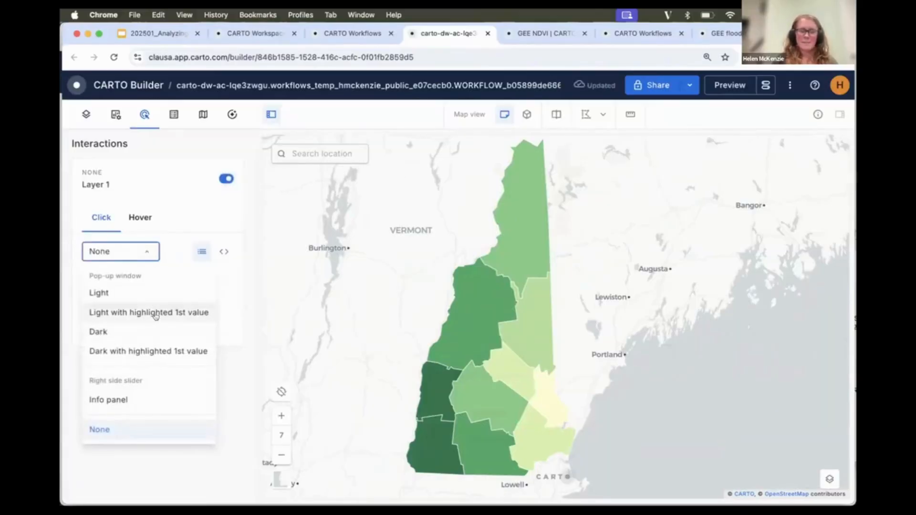
pyautogui.click(153, 312)
pyautogui.click(149, 333)
pyautogui.scroll(-10, 141, 416)
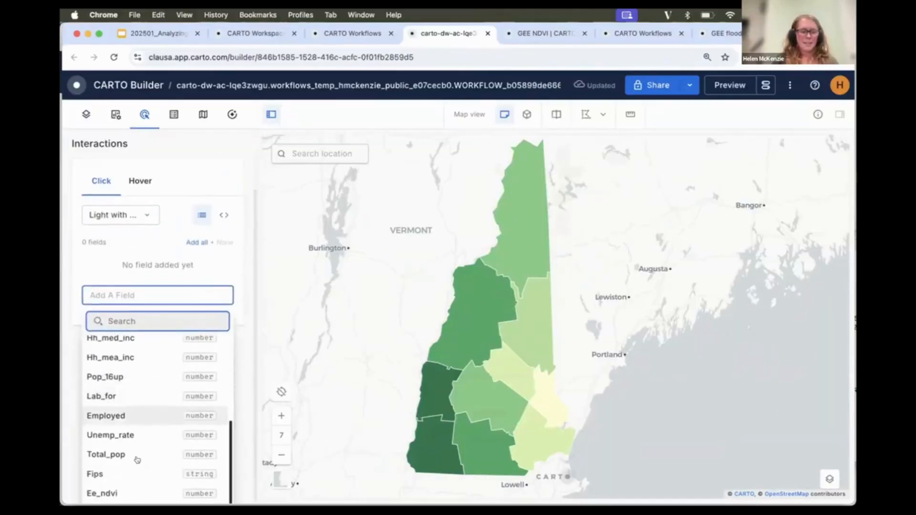
pyautogui.click(141, 490)
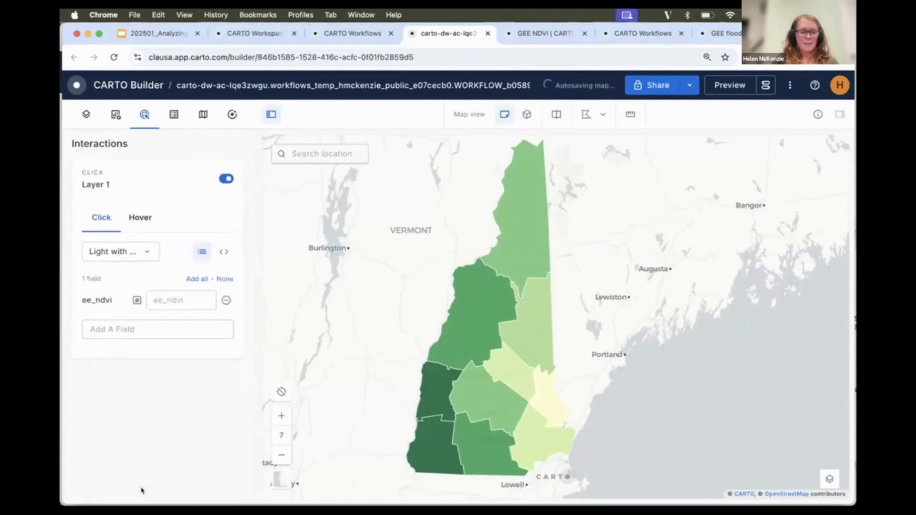
# Format the pop-up's ee_ndvi value as 1.234 and check pop-ups by selecting counties on the map.
pyautogui.click(472, 313)
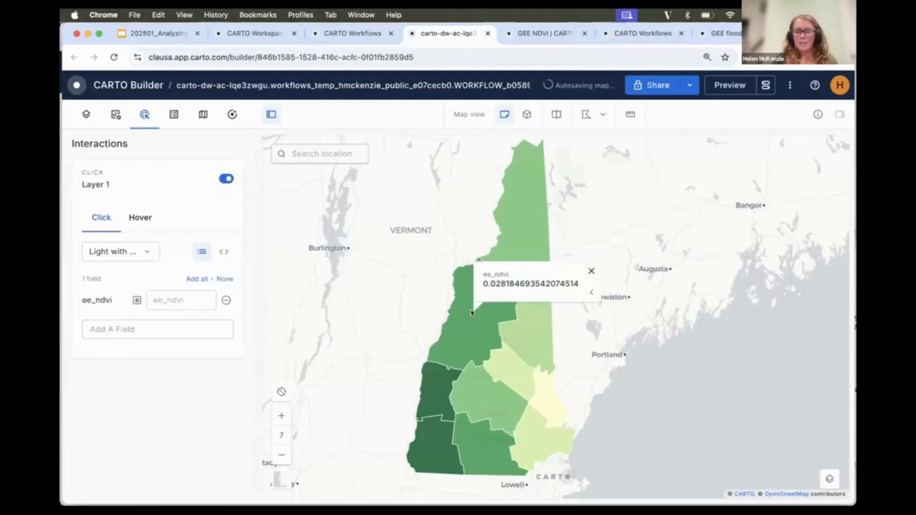
pyautogui.click(137, 300)
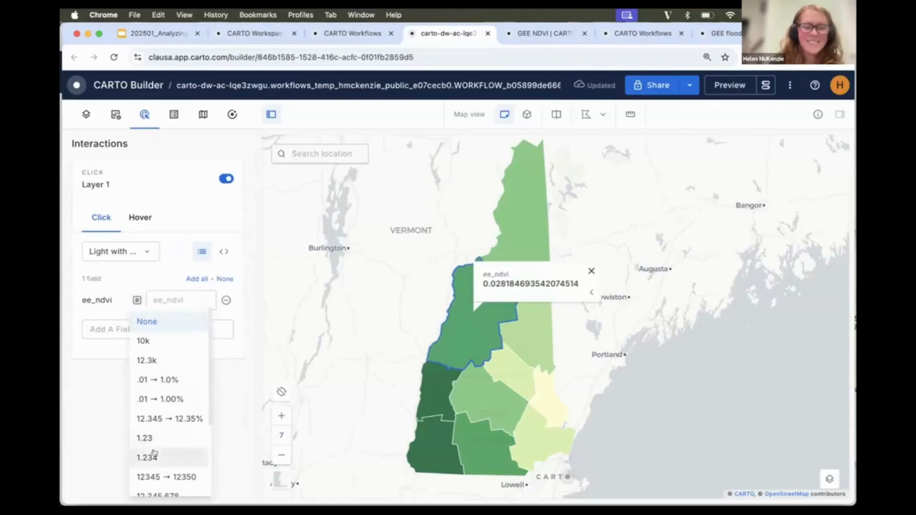
pyautogui.click(148, 457)
pyautogui.click(522, 202)
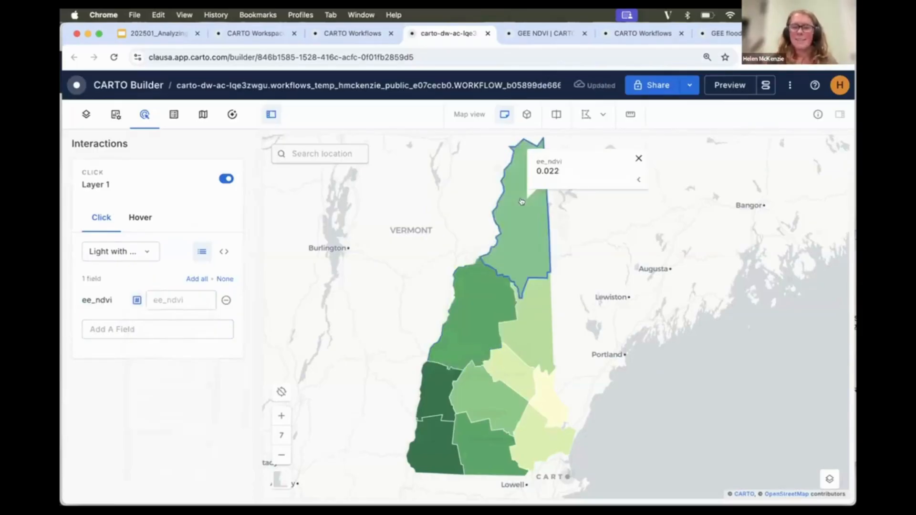
pyautogui.click(540, 299)
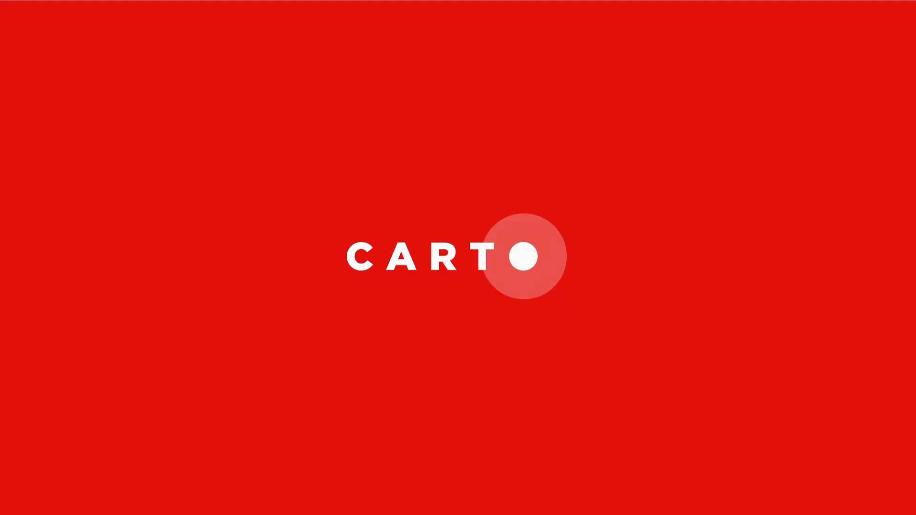